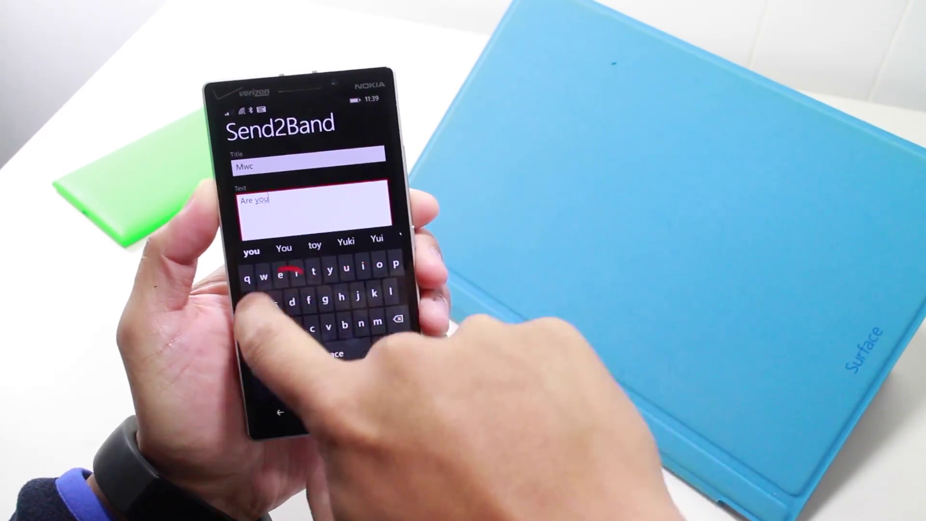
text(ready for m)
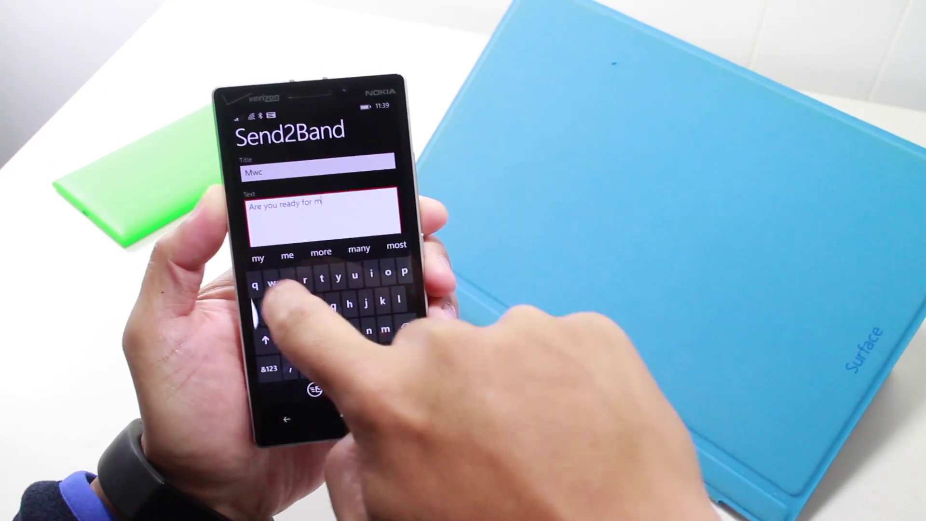